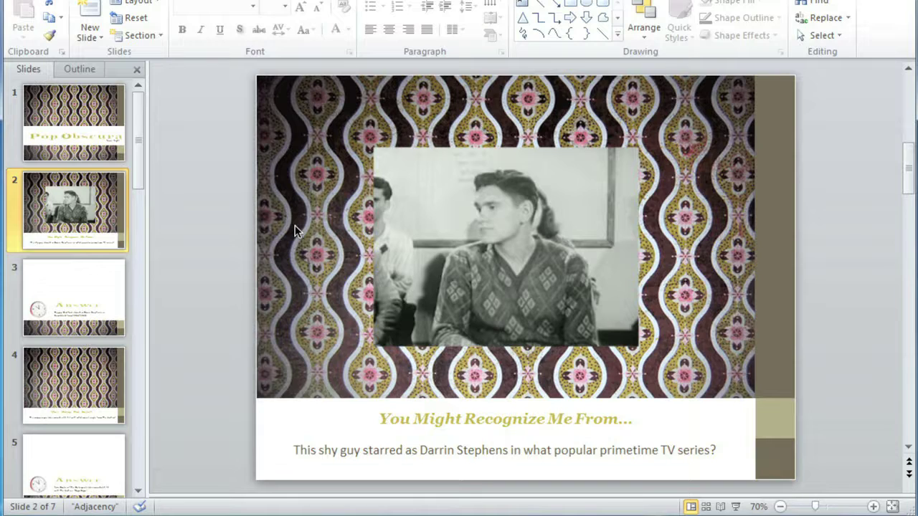
# Step: Go to slide 3, the answer slide naming Dick York in Bewitched
pyautogui.click(100, 276)
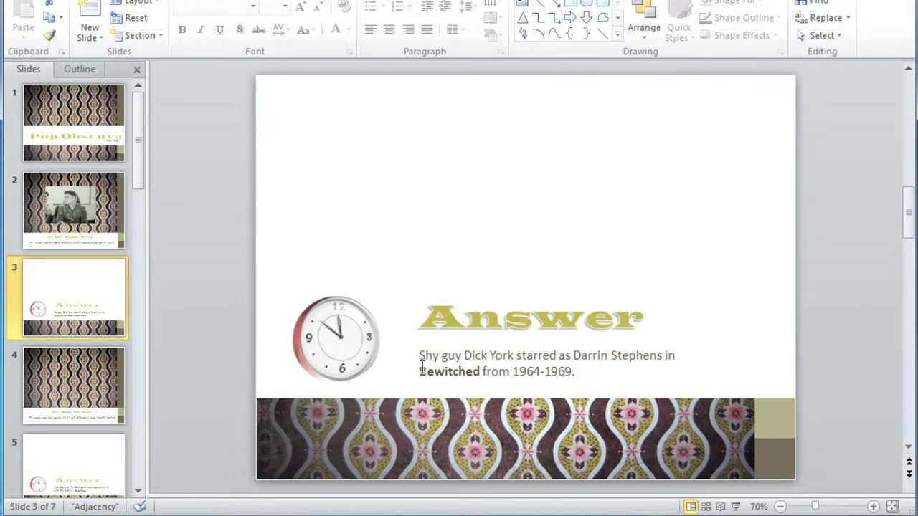
# Step: Select the clock picture and browse the animation effects gallery without choosing one
pyautogui.click(358, 352)
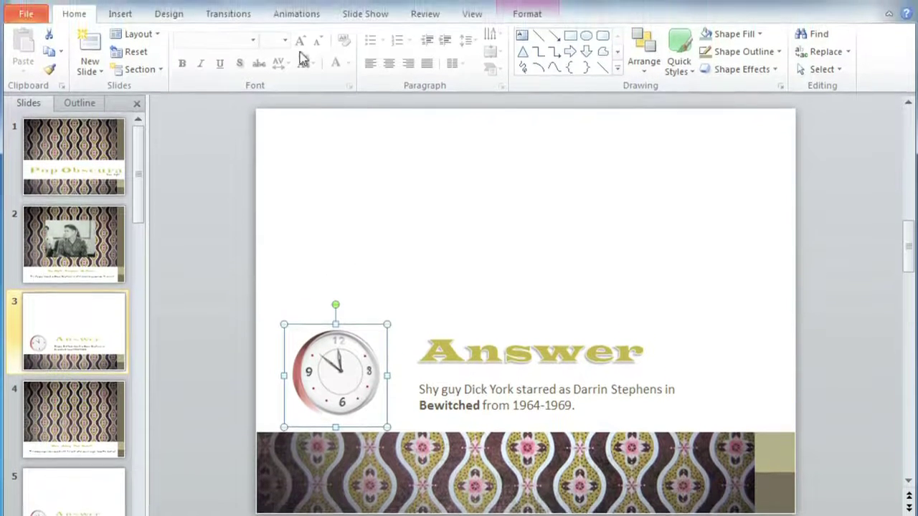
pyautogui.click(297, 15)
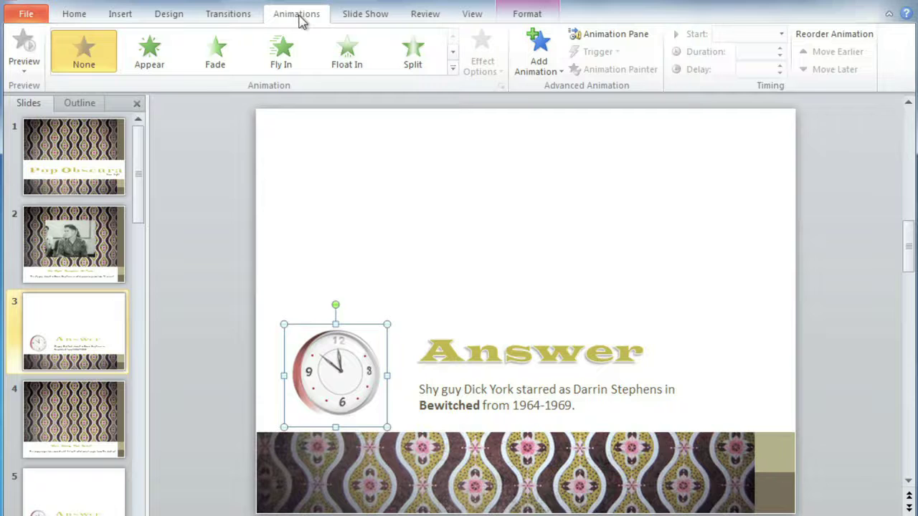
pyautogui.click(453, 69)
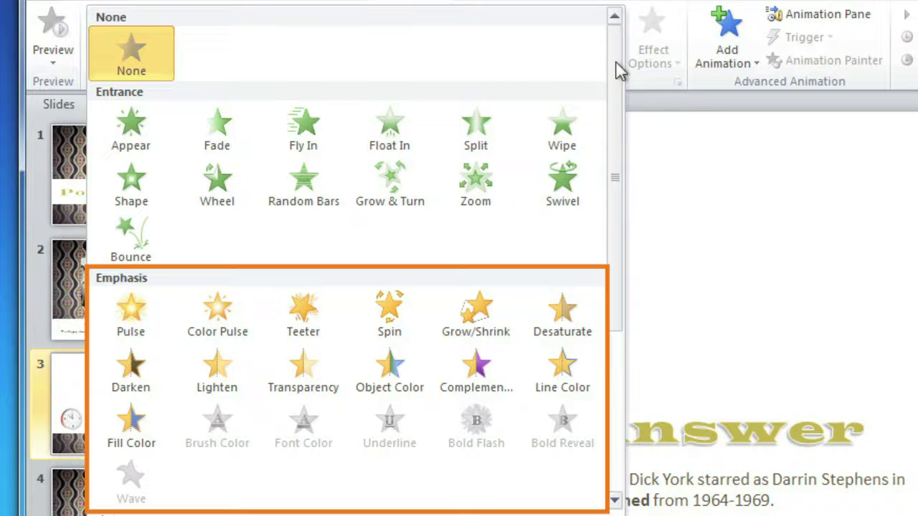
pyautogui.moveTo(618, 69); pyautogui.dragTo(611, 227)
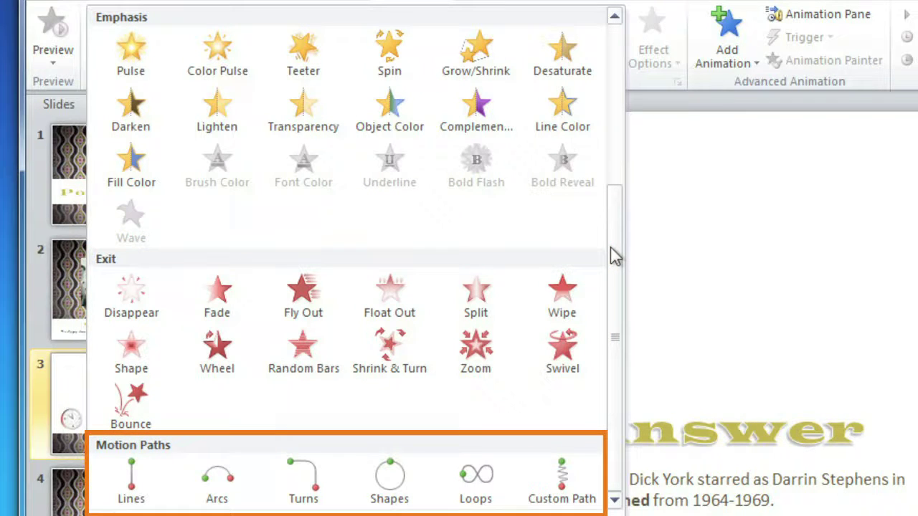
pyautogui.moveTo(611, 248); pyautogui.dragTo(613, 59)
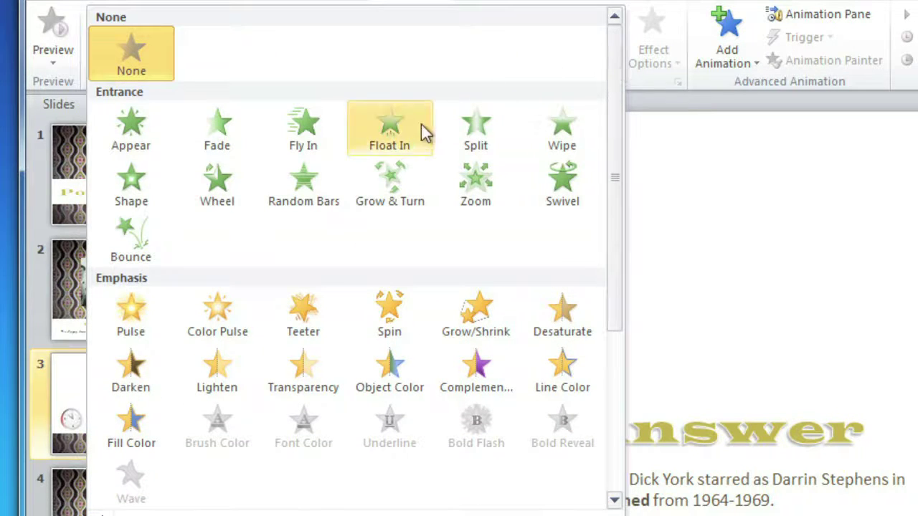
pyautogui.press('Escape')
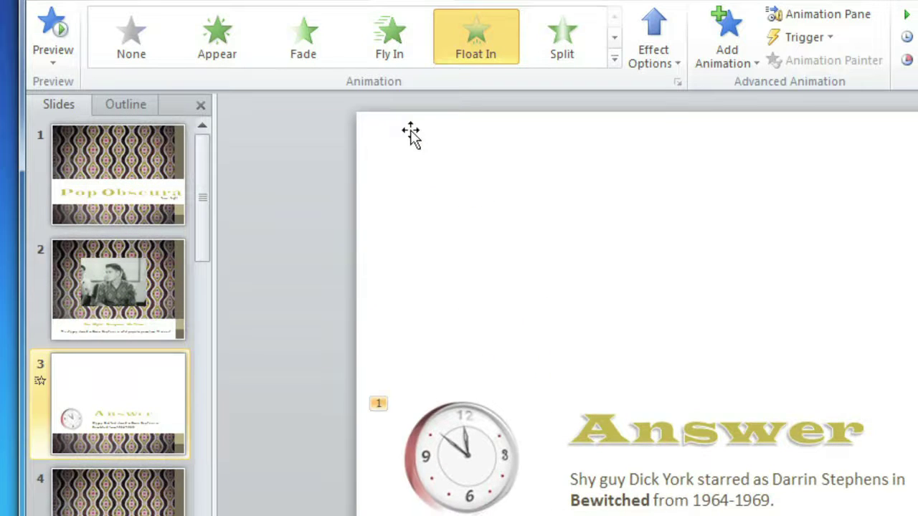
# Step: Change the clock's Float In direction to Float Down
pyautogui.click(668, 59)
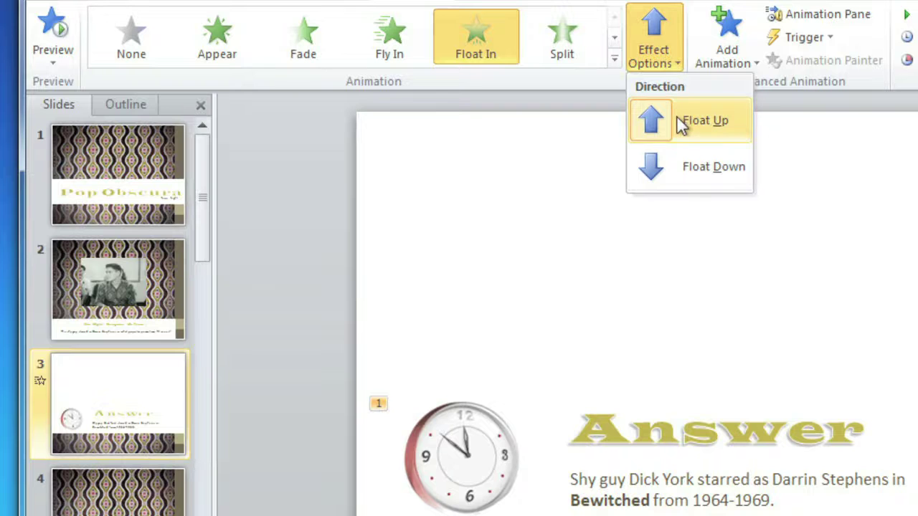
pyautogui.click(675, 171)
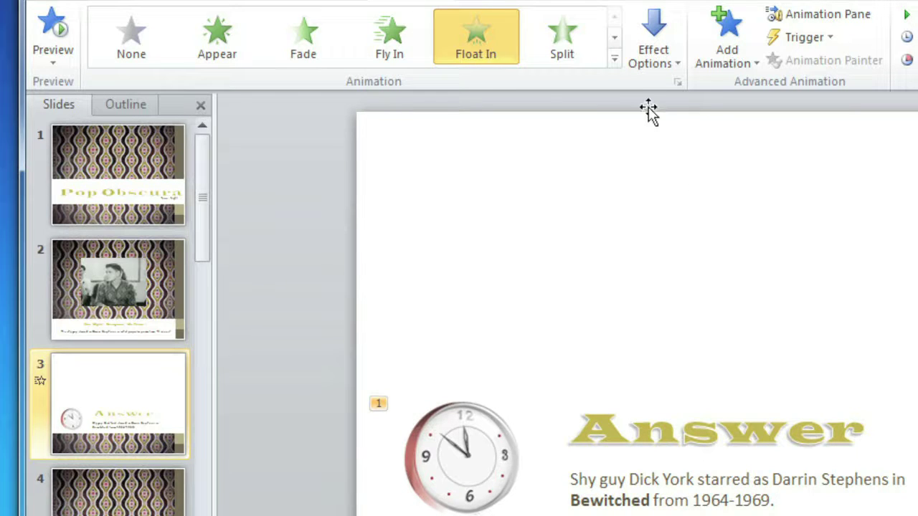
pyautogui.click(616, 60)
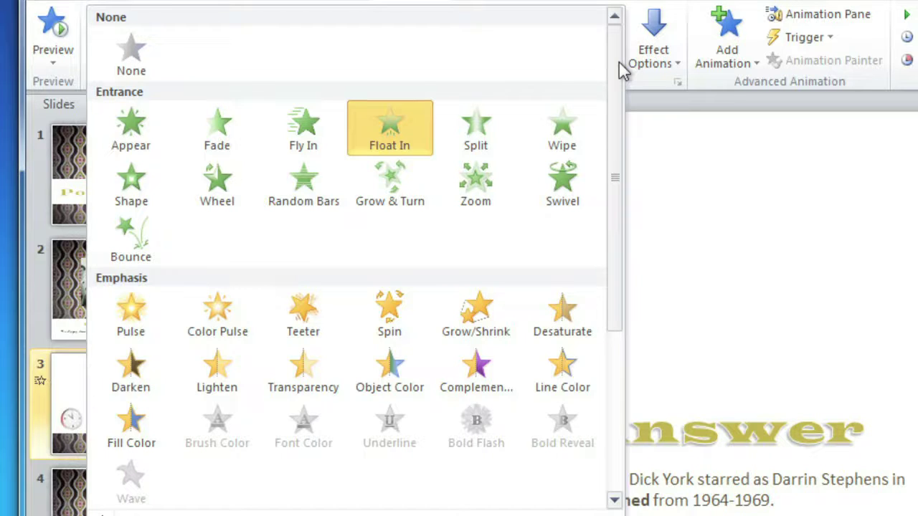
# Step: Add a Wheel exit effect to the clock and preview both animations
pyautogui.click(722, 62)
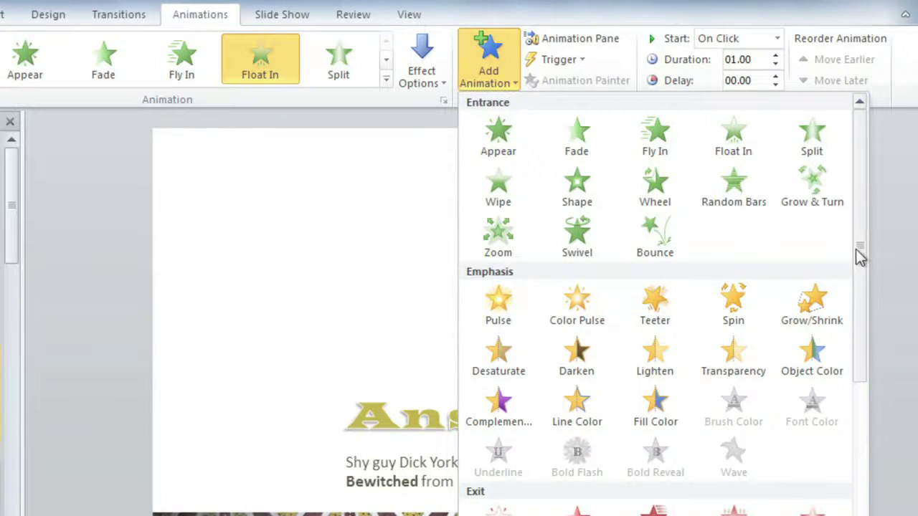
pyautogui.moveTo(856, 251); pyautogui.dragTo(861, 371)
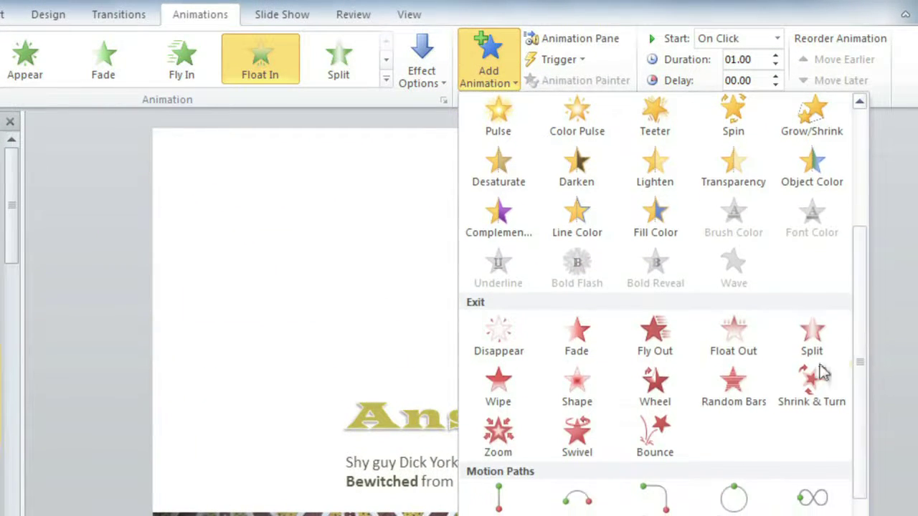
pyautogui.click(654, 384)
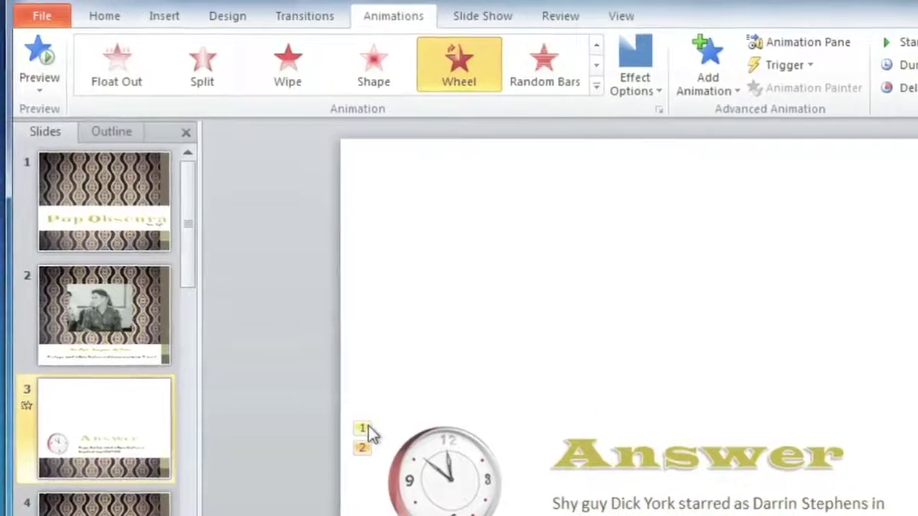
pyautogui.click(390, 452)
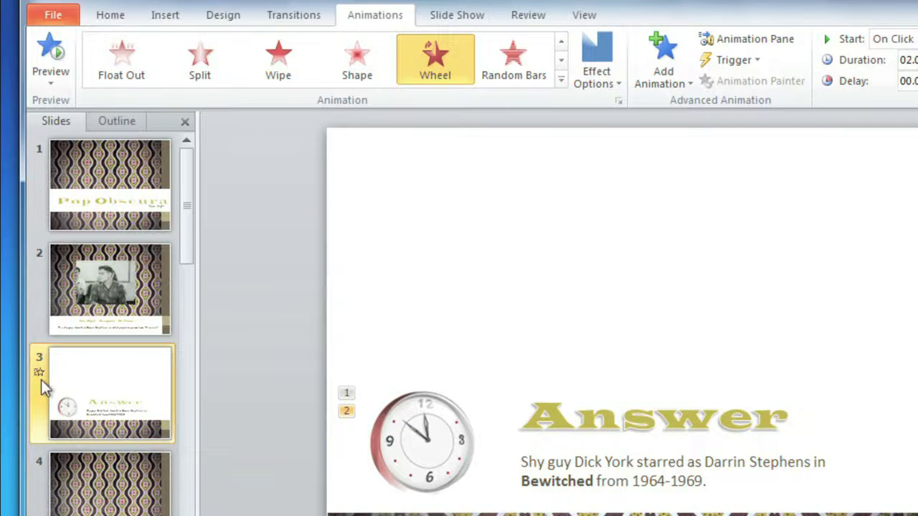
pyautogui.click(52, 53)
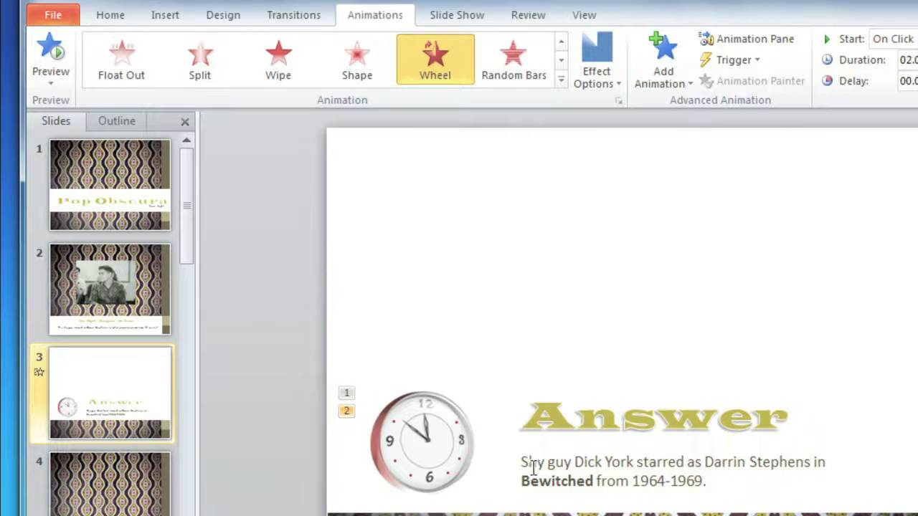
pyautogui.click(444, 463)
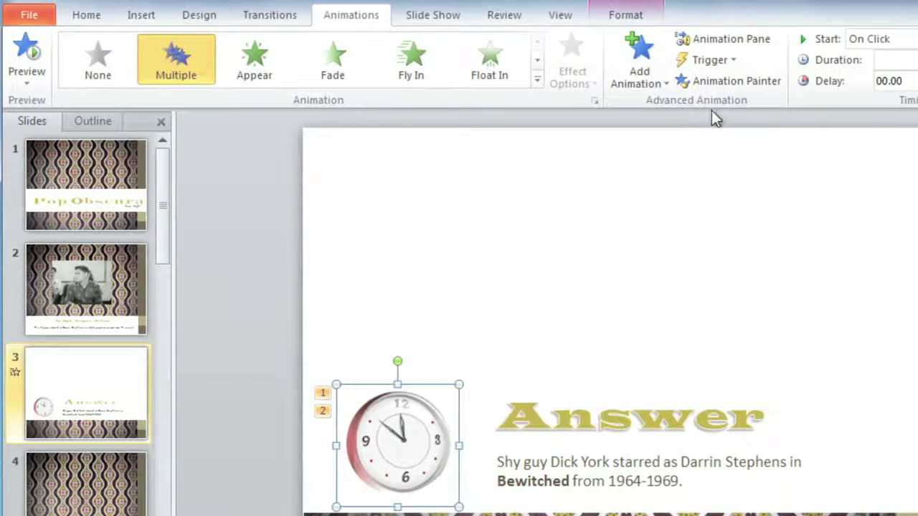
# Step: Copy the clock's Float In and Wheel animations onto the Bewitched answer text
pyautogui.click(717, 85)
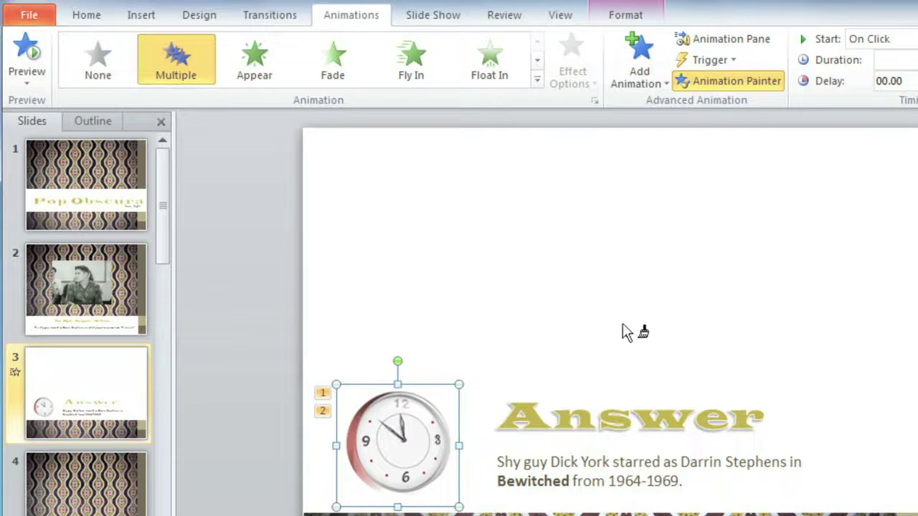
pyautogui.click(586, 466)
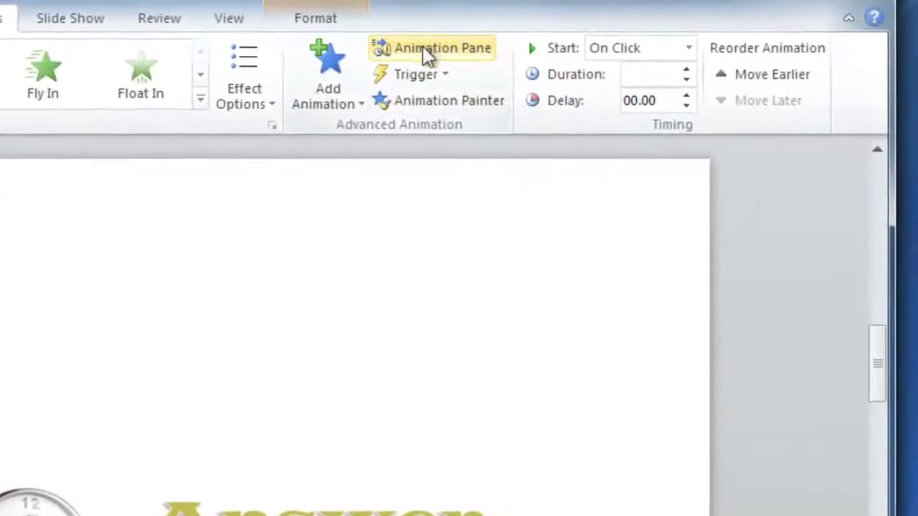
pyautogui.click(466, 47)
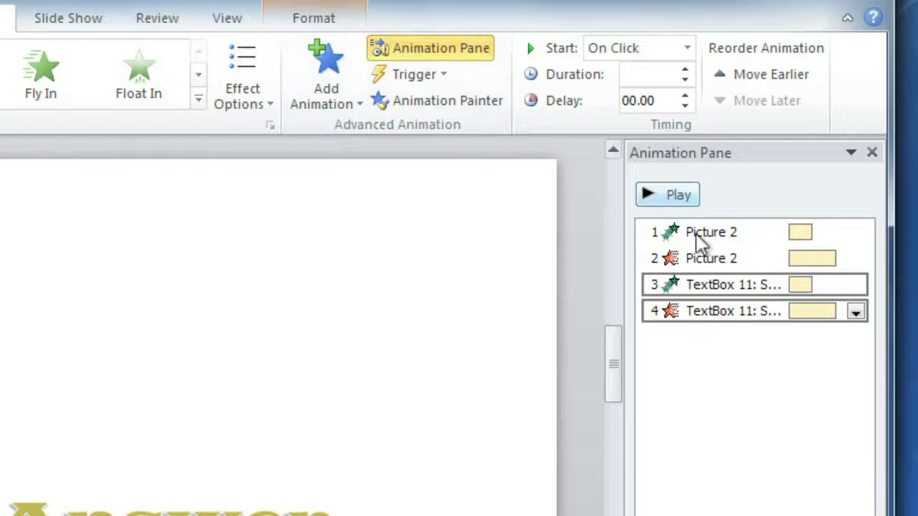
# Step: Set the clock's Wheel exit to start After Previous in the Animation Pane
pyautogui.moveTo(721, 258); pyautogui.dragTo(727, 319)
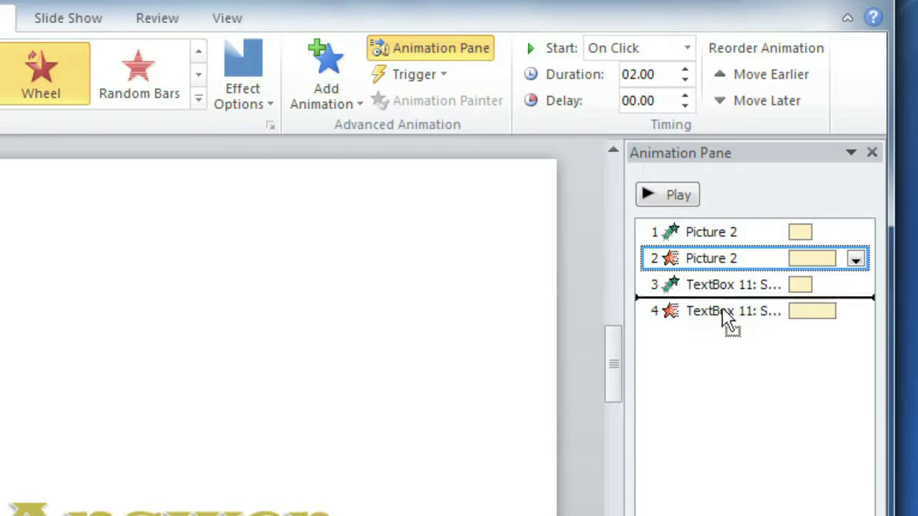
pyautogui.moveTo(728, 319); pyautogui.dragTo(721, 263)
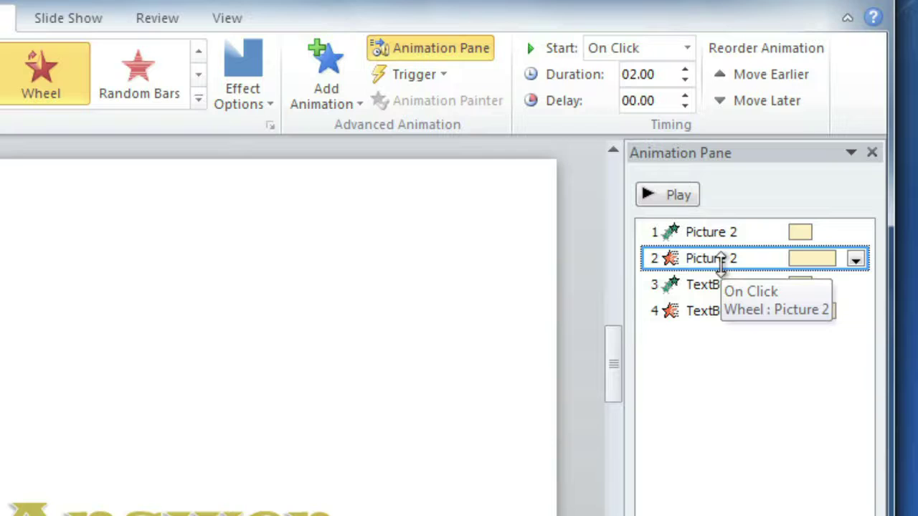
pyautogui.click(857, 261)
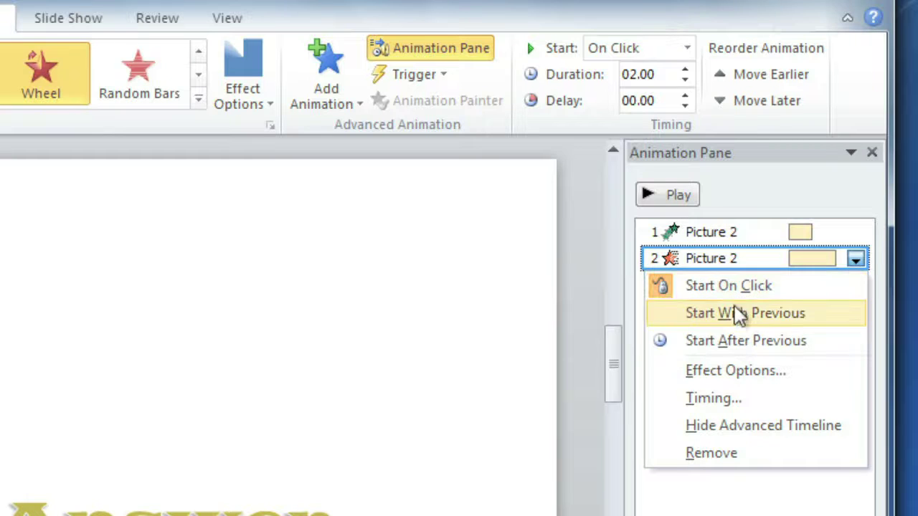
pyautogui.click(730, 344)
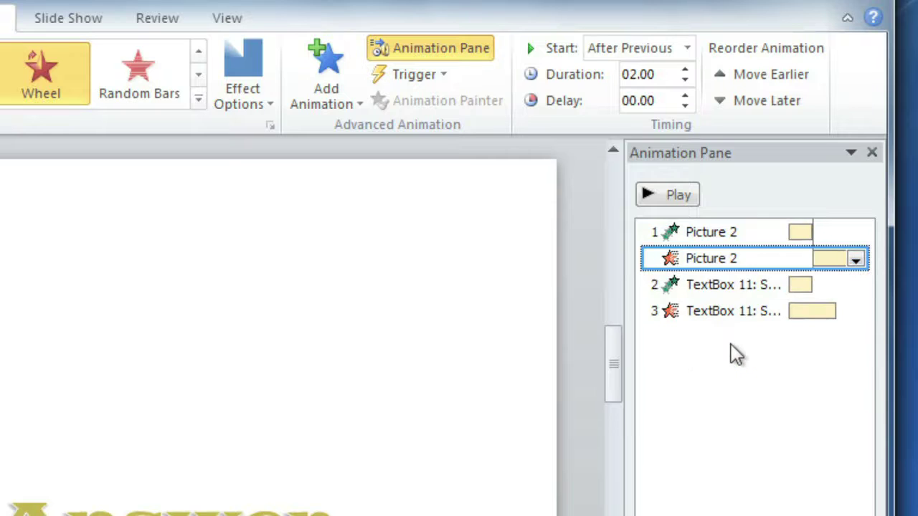
# Step: Set the TextBox 11 entrance animation to start After Previous
pyautogui.click(764, 287)
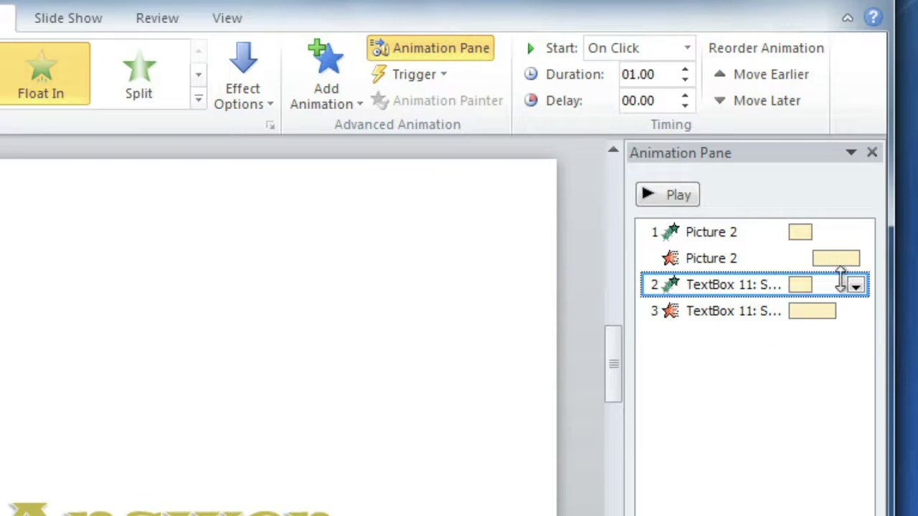
pyautogui.click(856, 285)
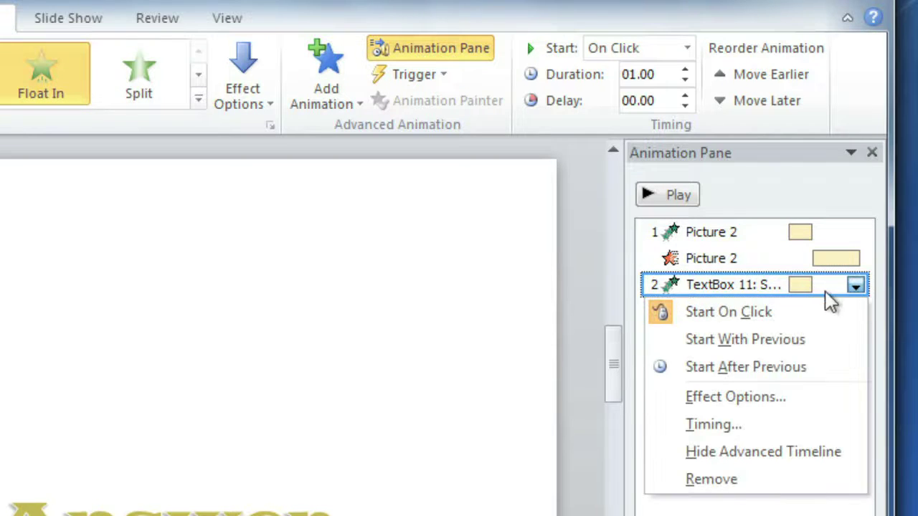
pyautogui.click(764, 369)
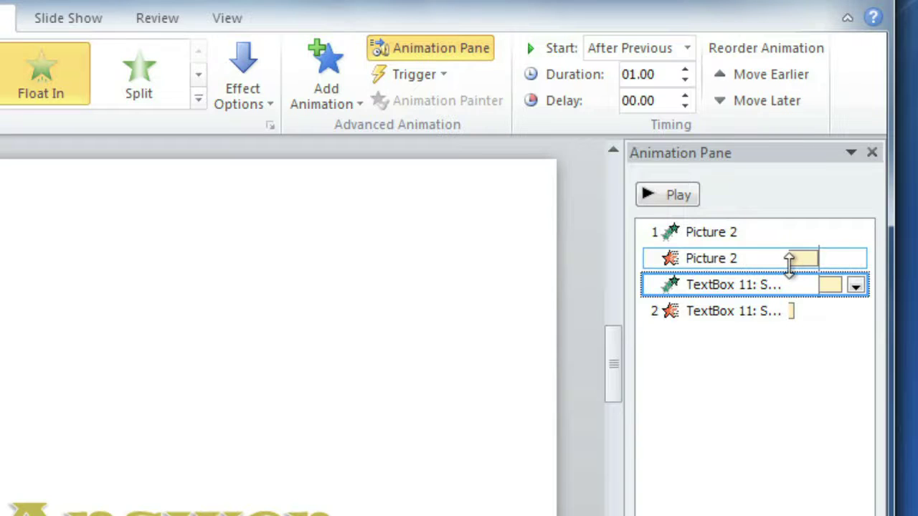
# Step: Bring up Effect Options for the clock's Picture 2 Wheel exit
pyautogui.click(788, 259)
pyautogui.click(854, 260)
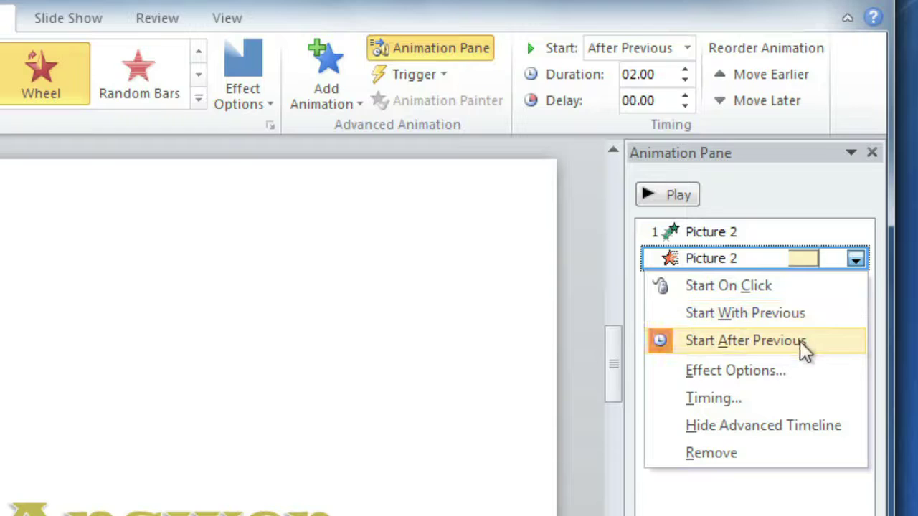
pyautogui.click(763, 371)
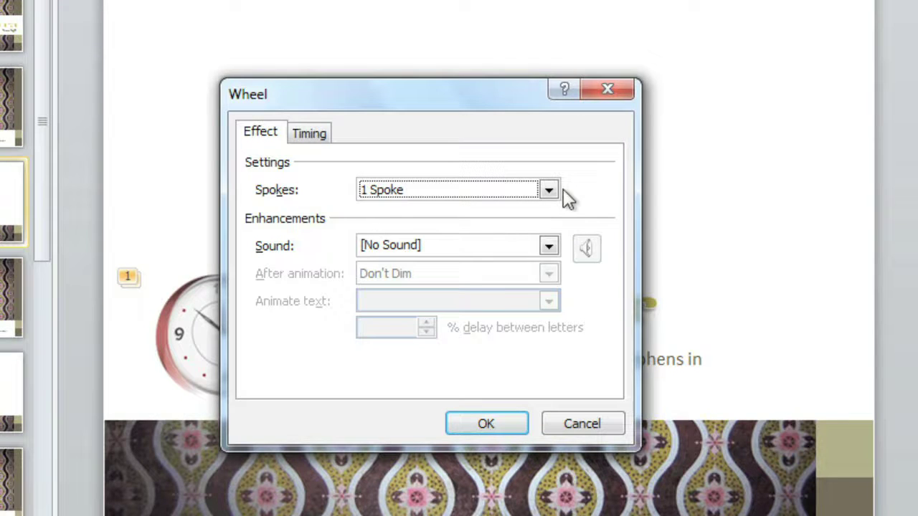
# Step: Give the clock's Wheel exit a 3-second delay in its Timing settings
pyautogui.click(316, 136)
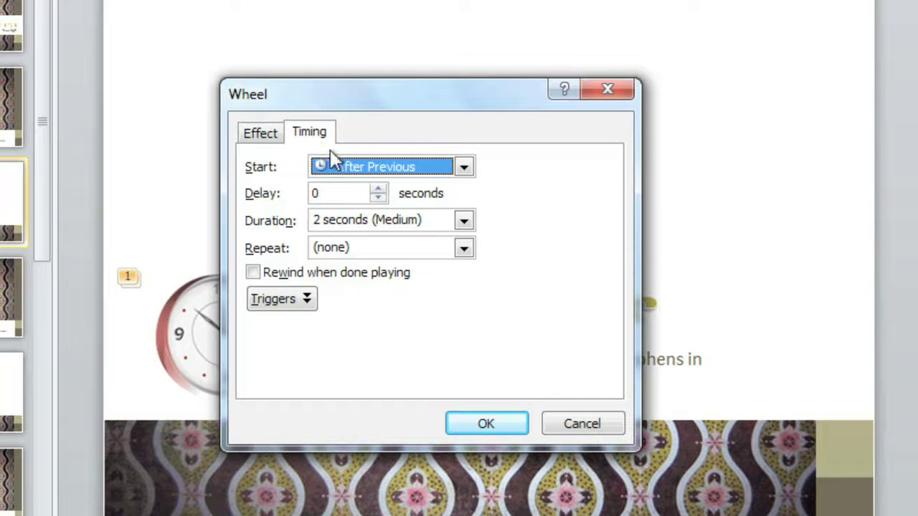
pyautogui.click(378, 189)
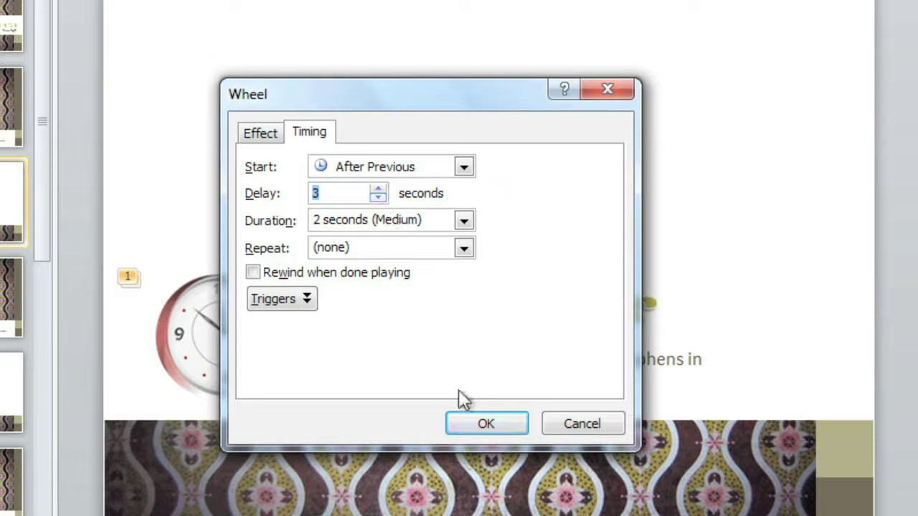
pyautogui.click(459, 419)
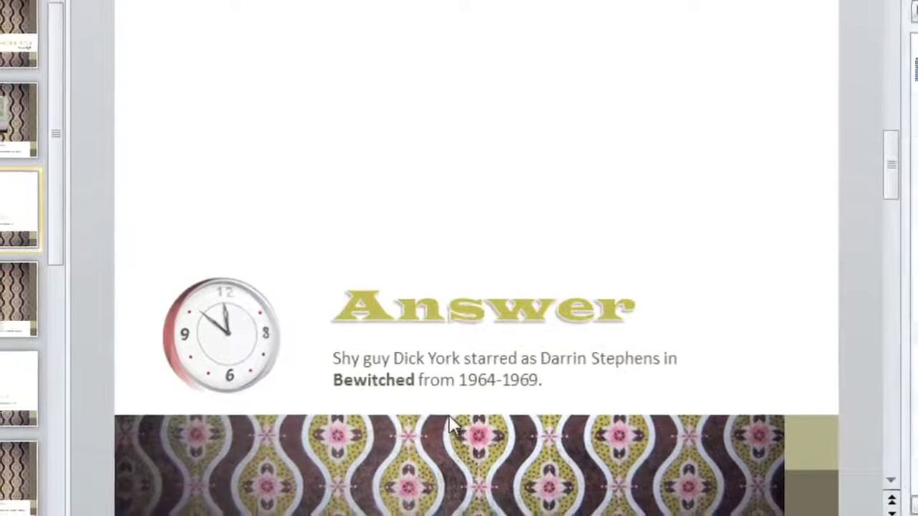